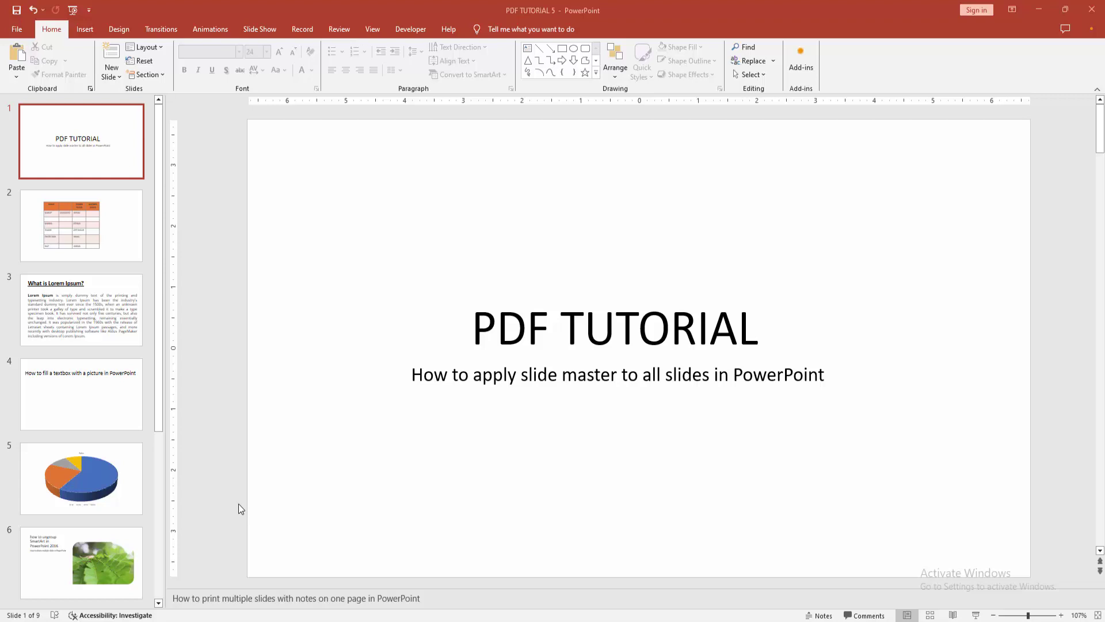
scroll(114, 362, "down", 3)
scroll(114, 361, "up", 2)
scroll(115, 367, "up", 1)
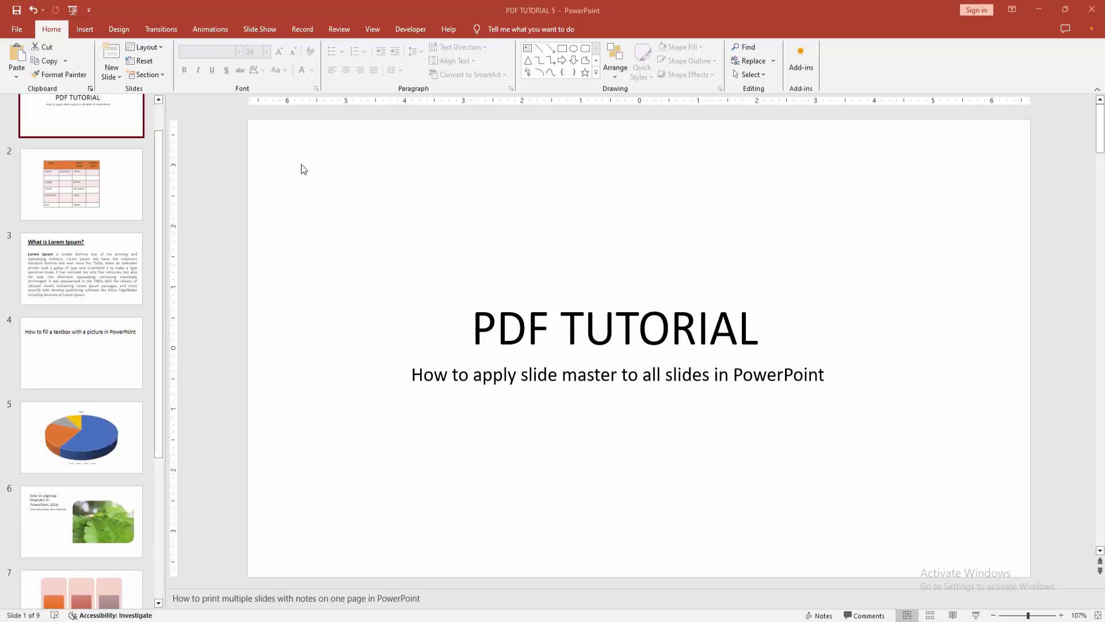
- Enter Slide Master view and select the top parent master slide
left_click(372, 28)
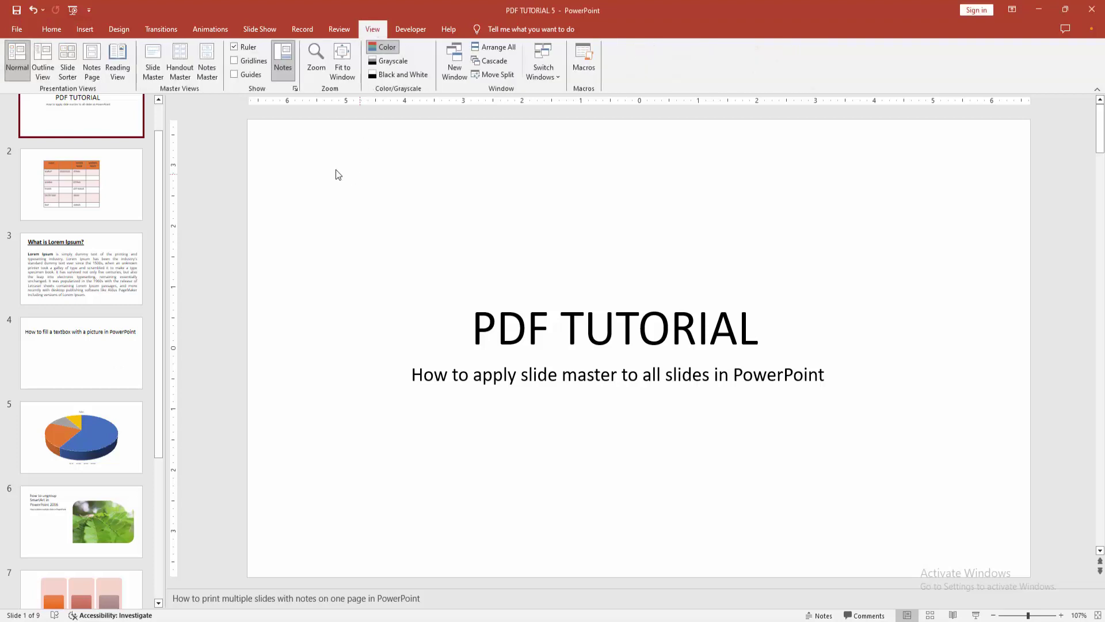
left_click(153, 63)
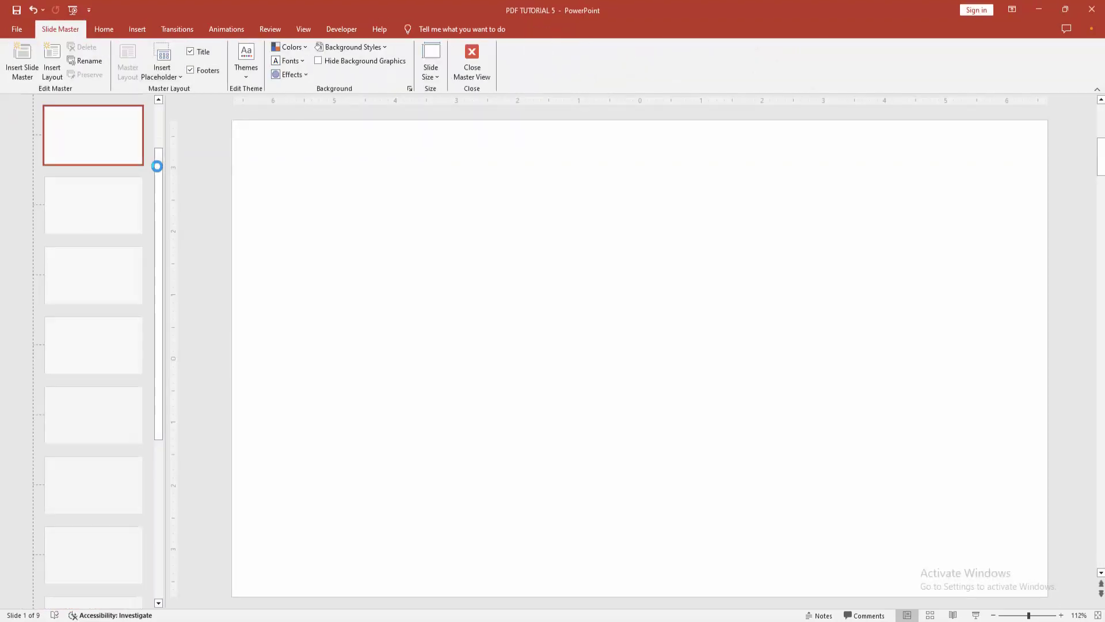
left_click(76, 149)
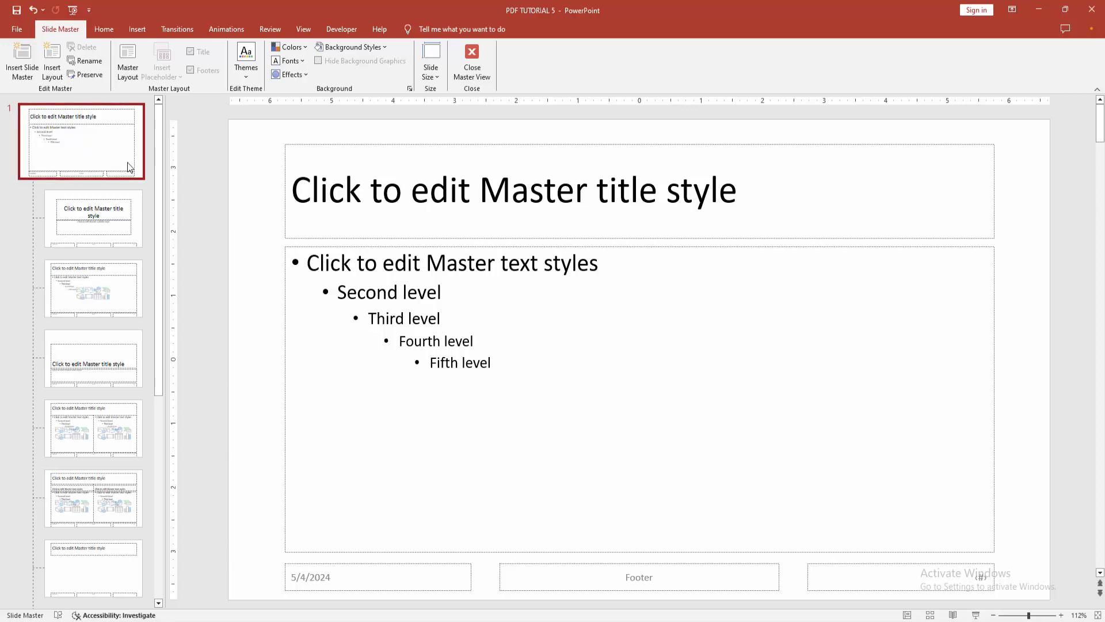
- Draw a text box in the master's body area reading 'PDF TUTORIAL'
left_click(137, 28)
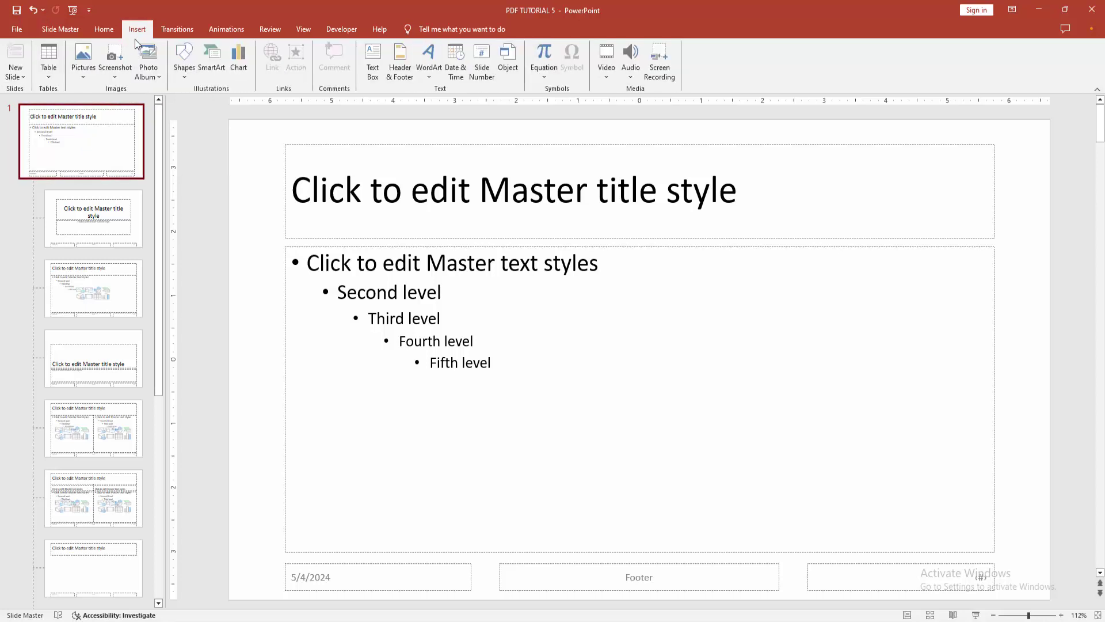
left_click(374, 62)
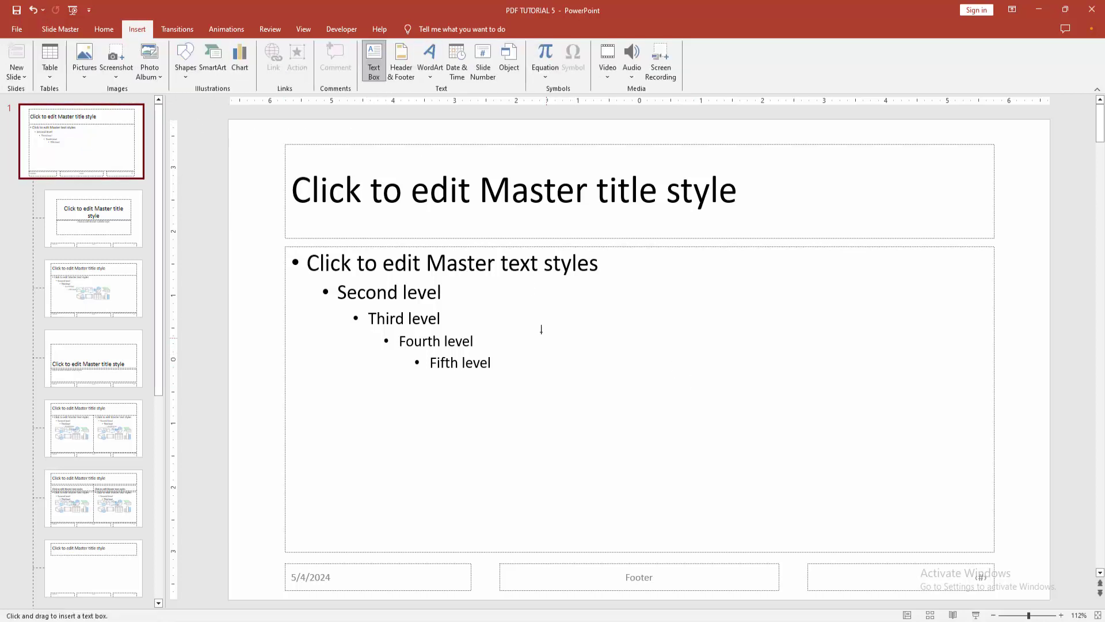
left_click_drag(541, 331, 917, 406)
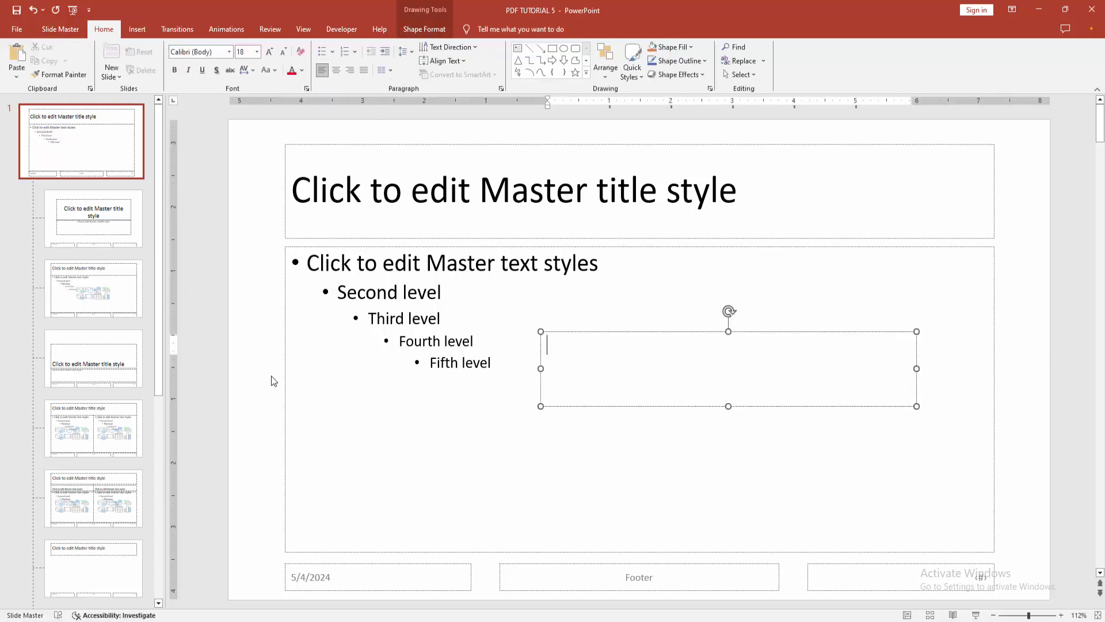
type("p")
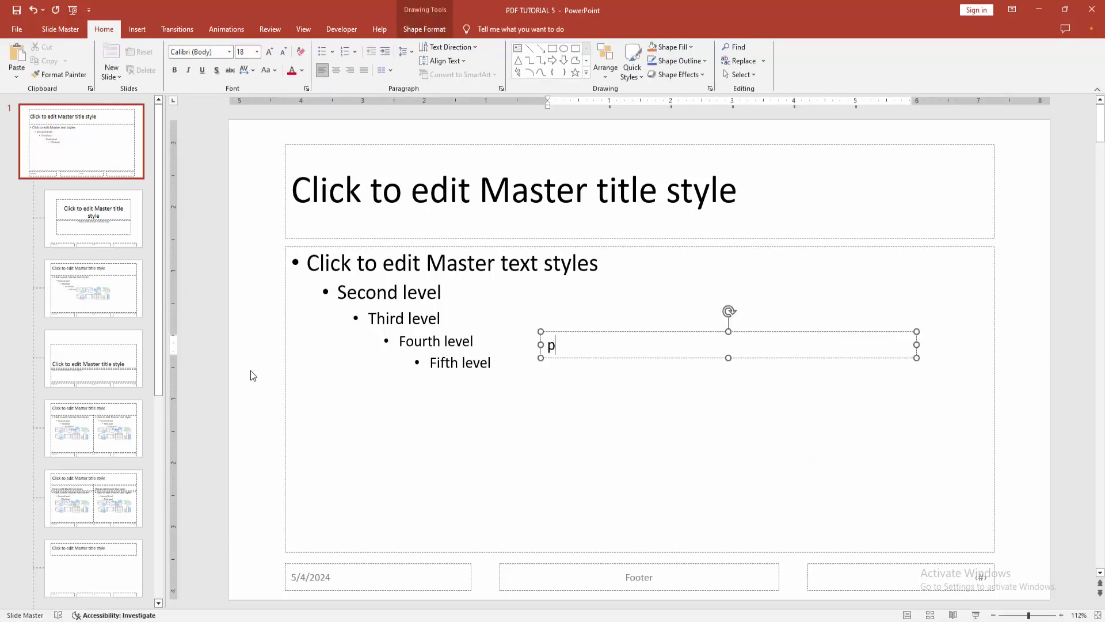
key("BackSpace")
type("PDF TUT")
type("ORIAL")
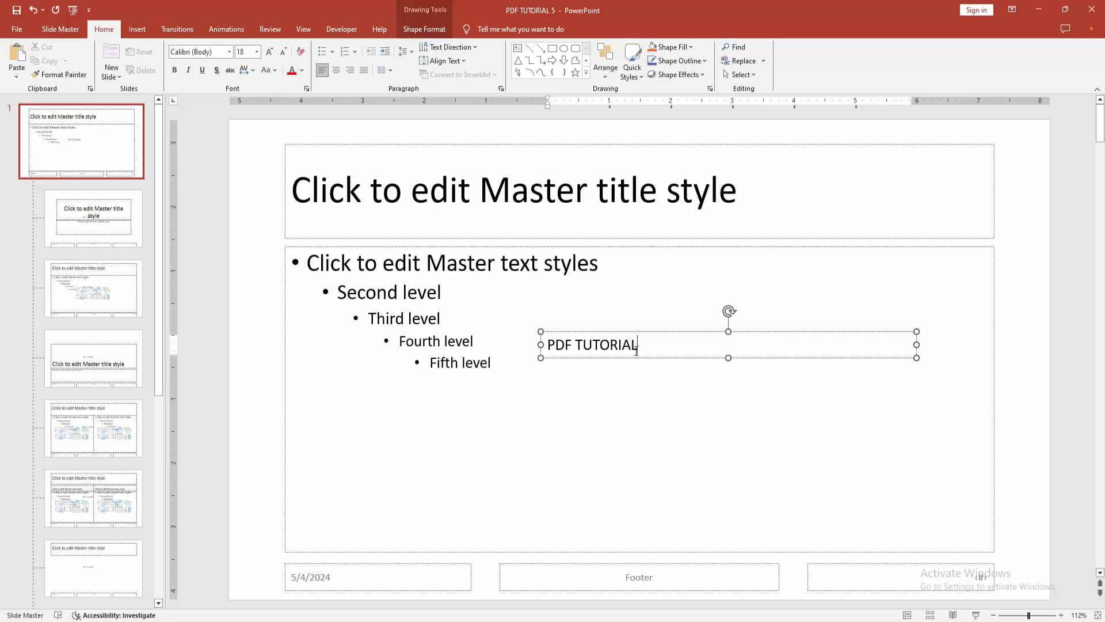
- Enlarge the 'PDF TUTORIAL' text to 66 pt
left_click_drag(639, 344, 546, 346)
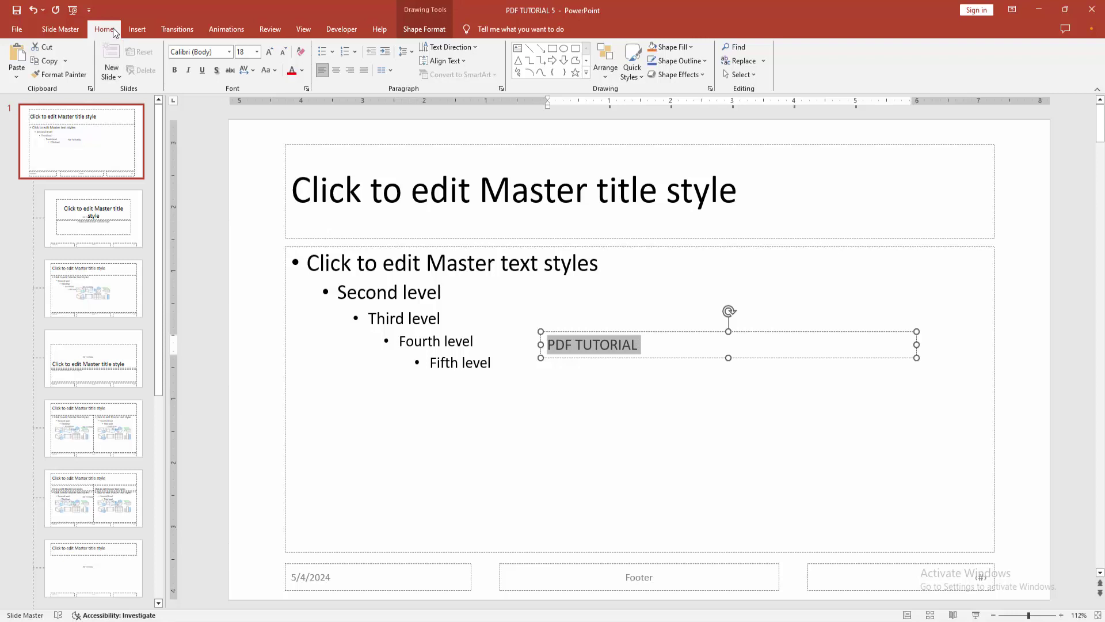
left_click(269, 52)
left_click(270, 51)
left_click(269, 52)
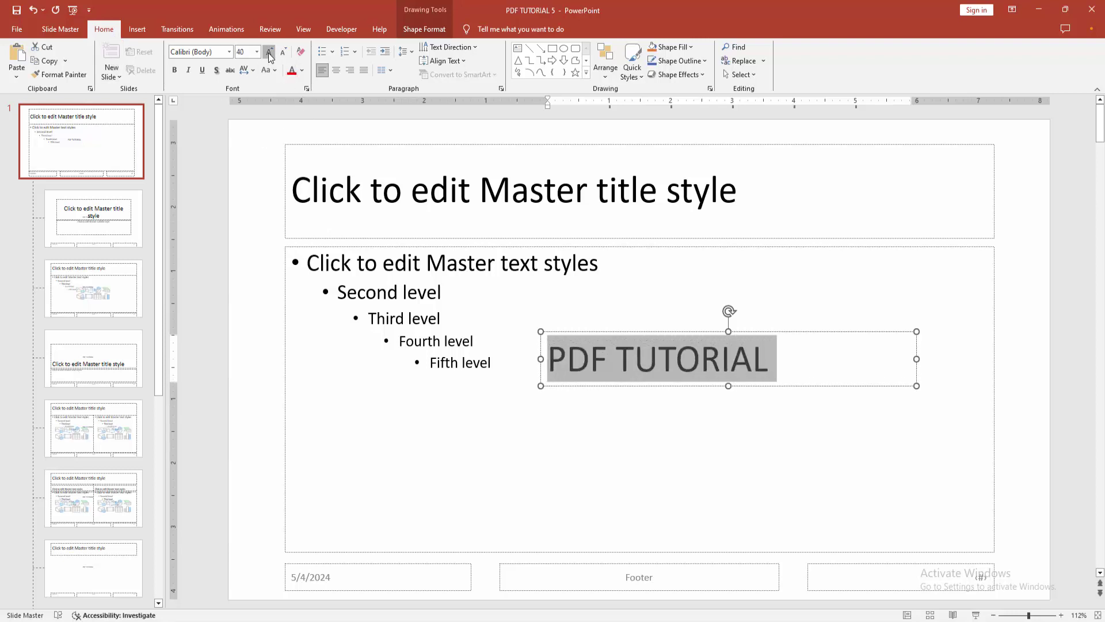
left_click(269, 51)
left_click(573, 337)
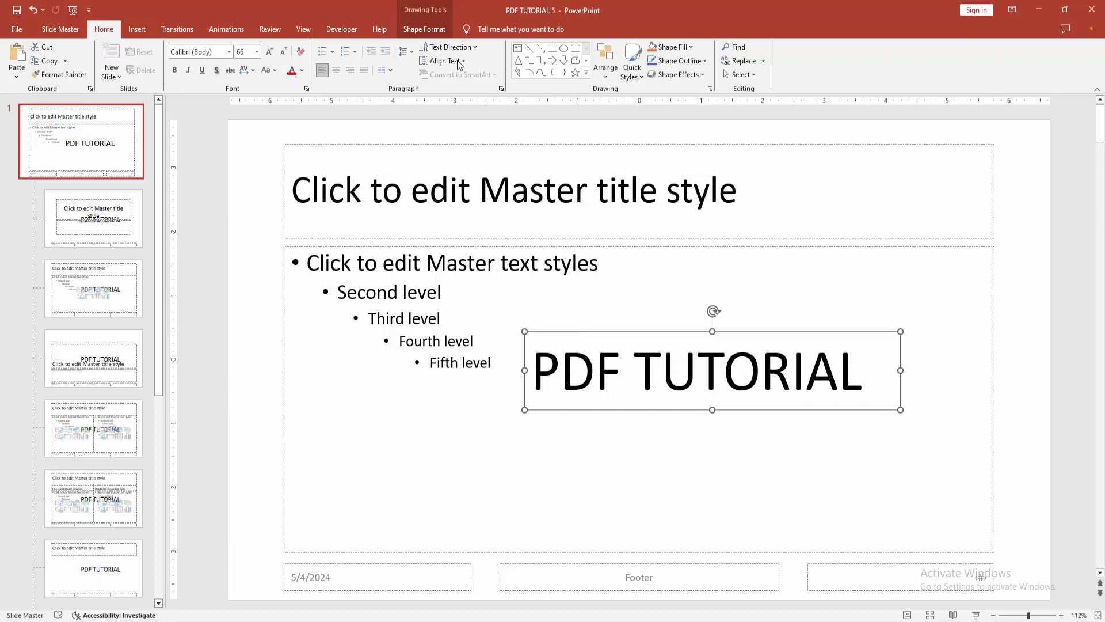
- Align the text box to the slide's centre and middle, and send it to back
left_click(424, 29)
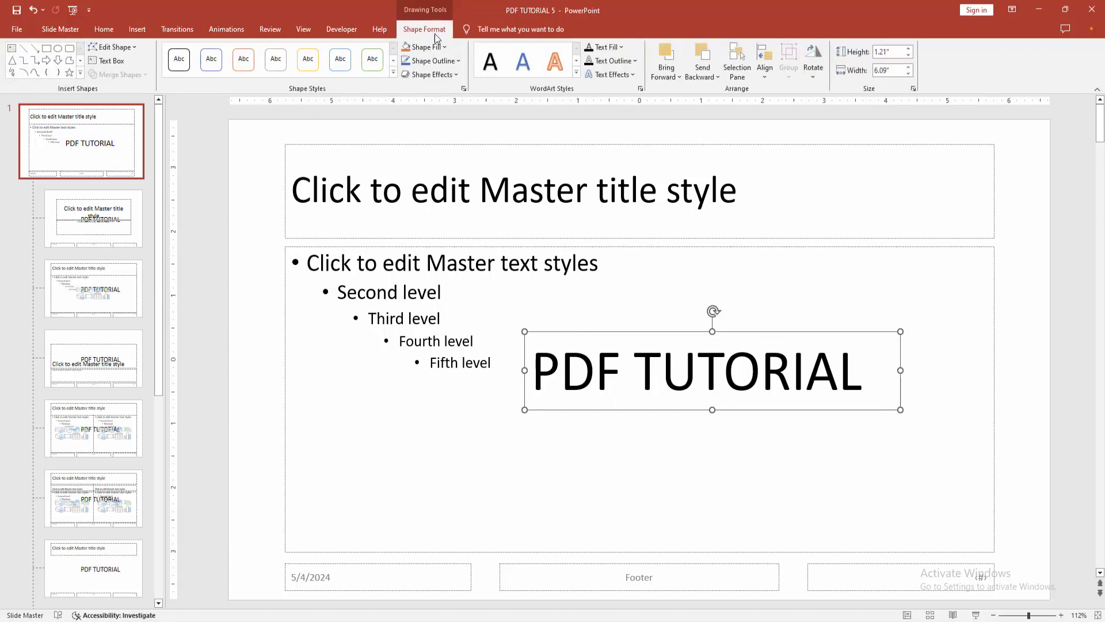
left_click(766, 71)
left_click(791, 104)
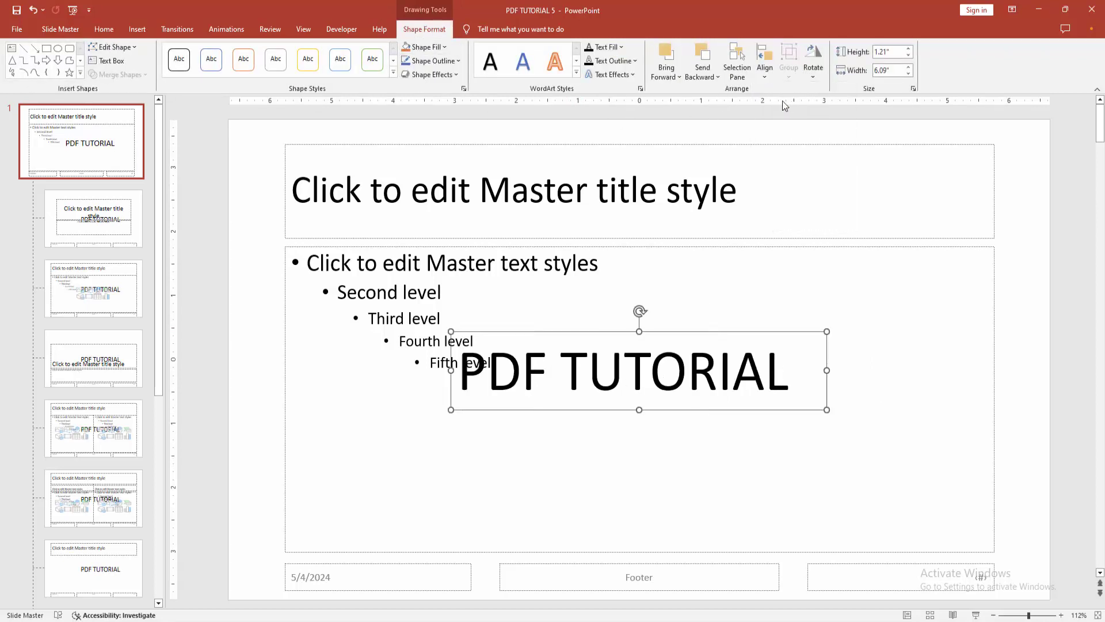
left_click(765, 71)
left_click(790, 147)
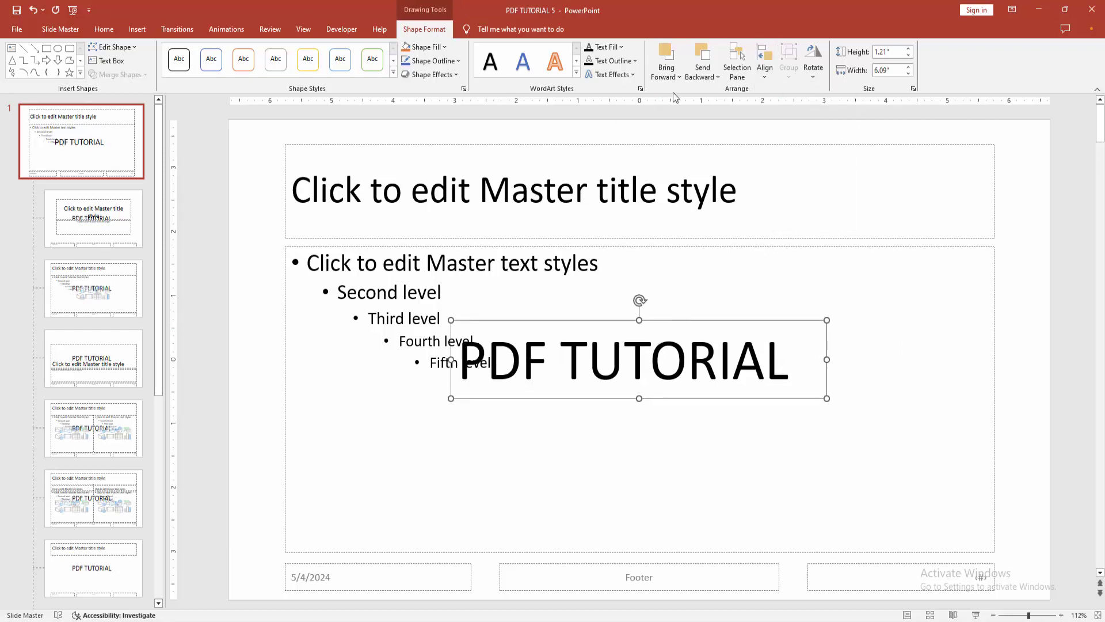
left_click(716, 78)
left_click(722, 104)
- Set the grey watermark text fill to 62% transparency, then close Master View
left_click(640, 89)
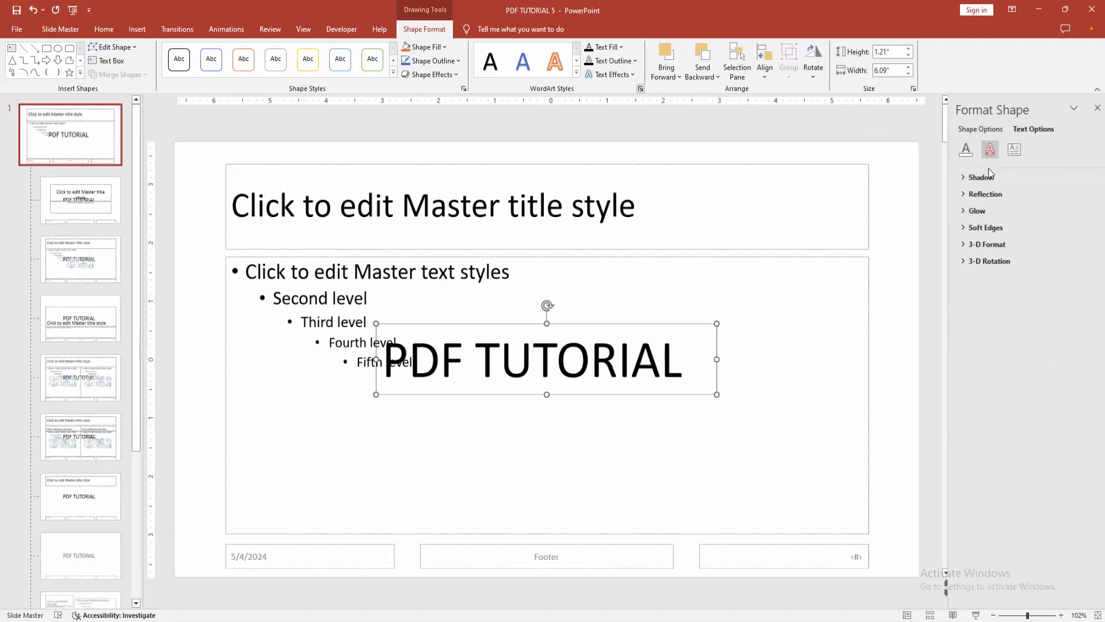
left_click(1012, 151)
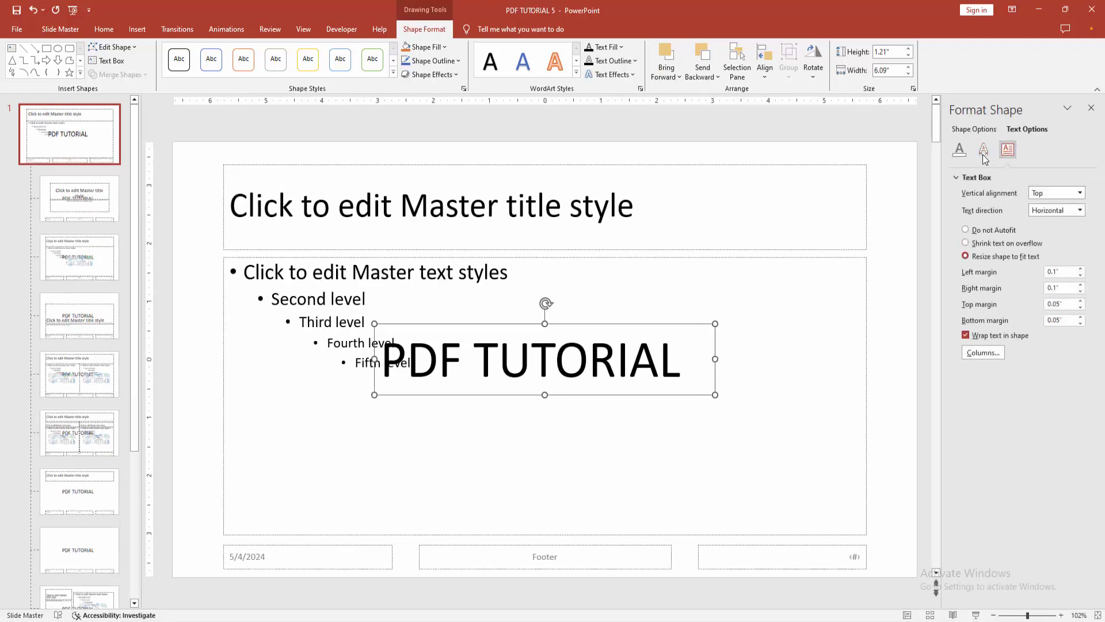
left_click(960, 151)
left_click(967, 178)
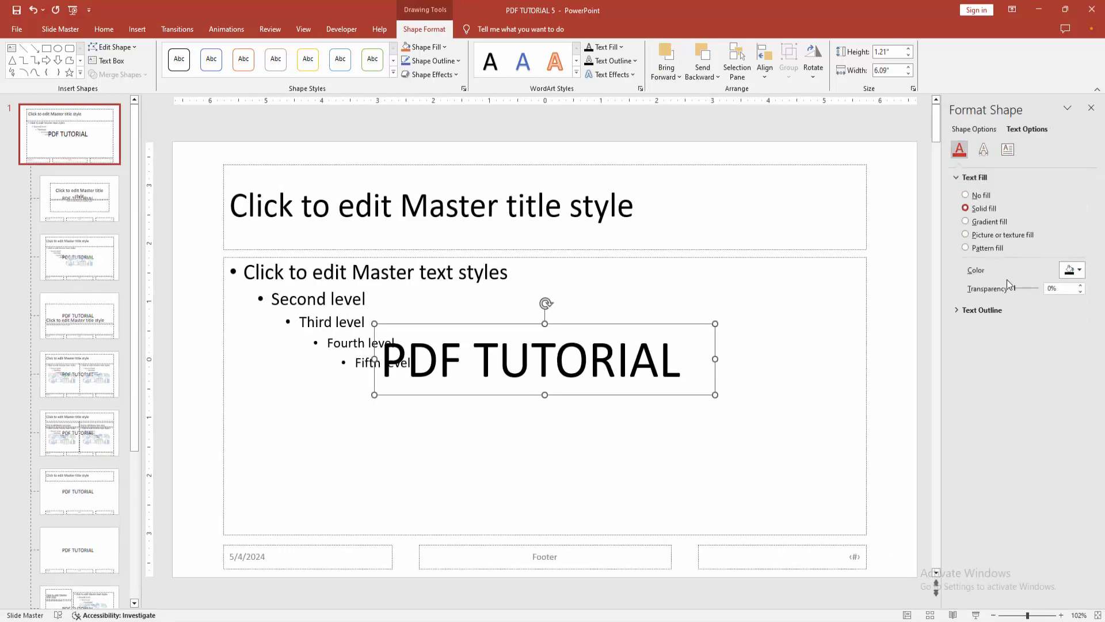
left_click_drag(1014, 288, 1028, 288)
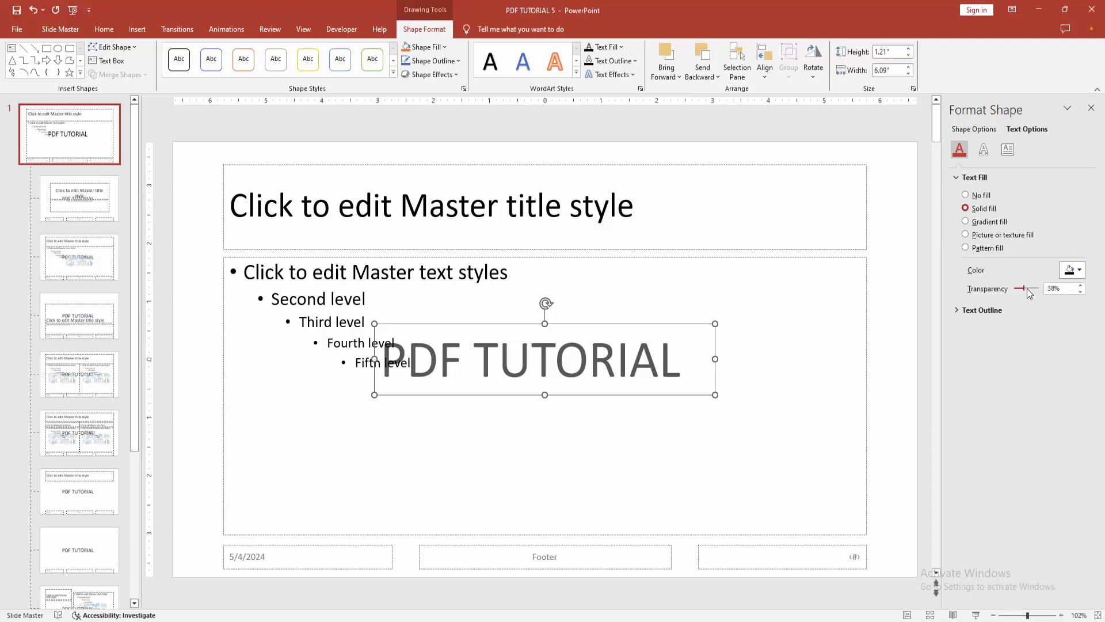
left_click(1091, 111)
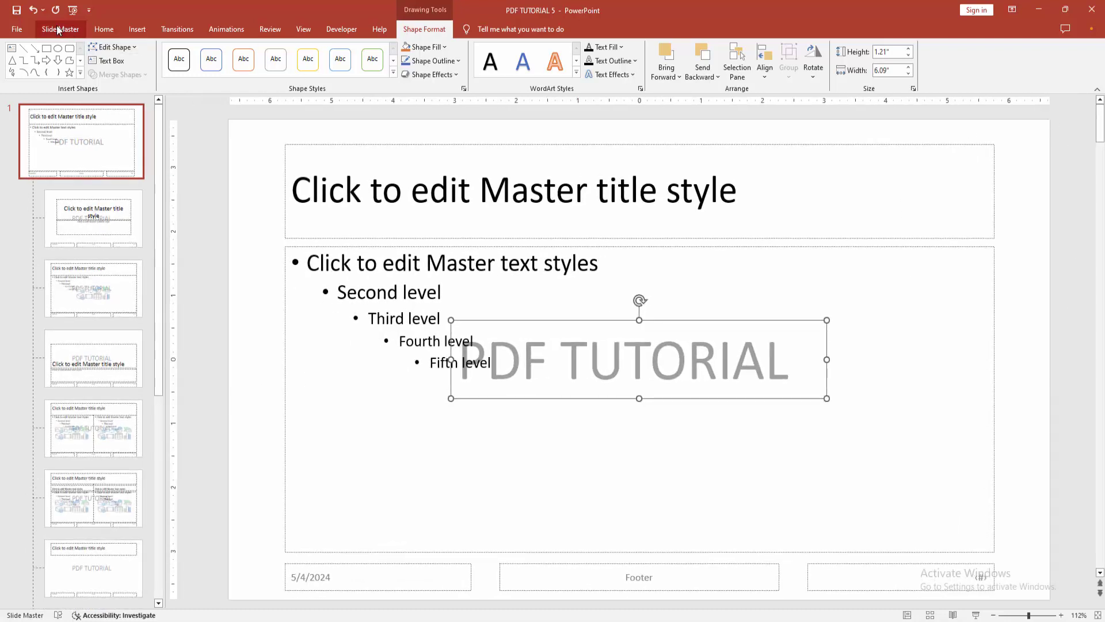
left_click(59, 30)
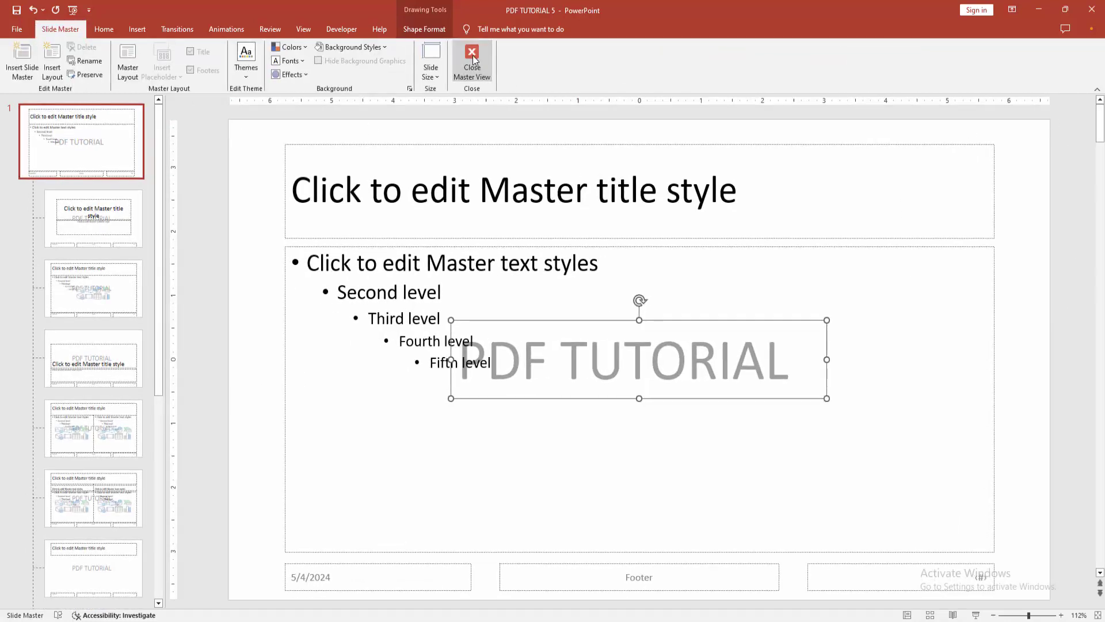
left_click(472, 57)
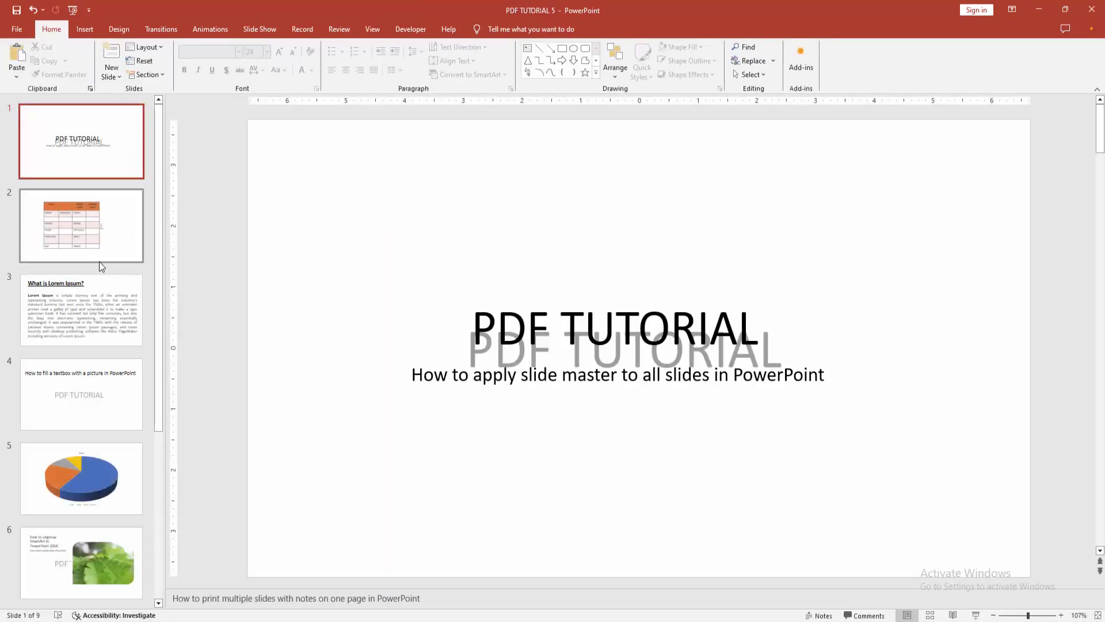
- Check the watermark on slide 2 and move its table to the right
left_click(81, 225)
left_click(516, 194)
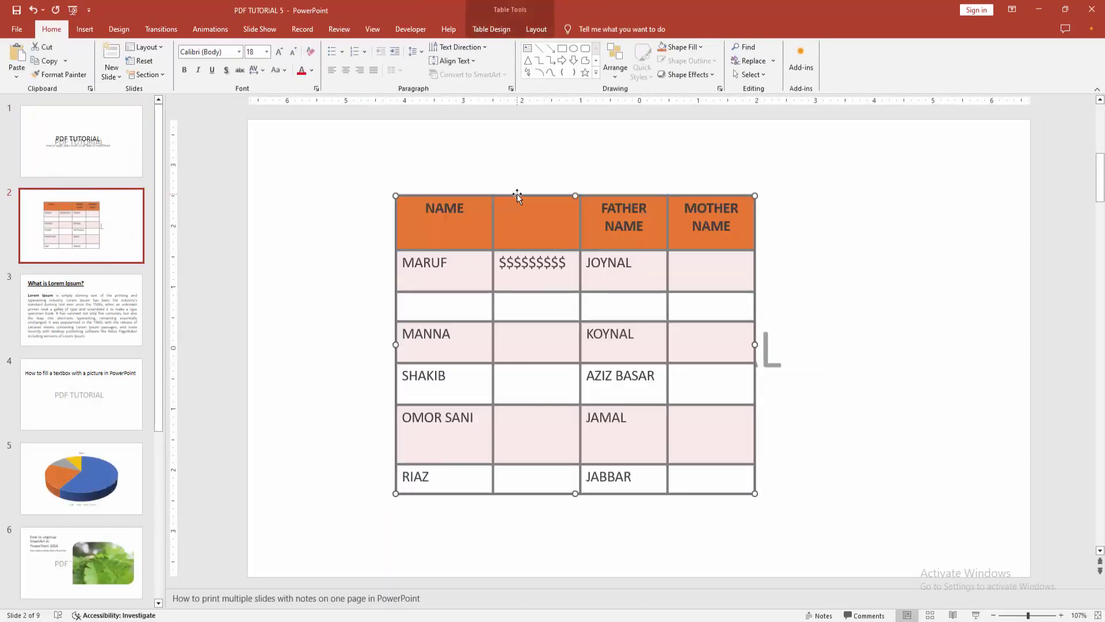
left_click_drag(517, 194, 604, 198)
- Check the watermark on slides 3 through 9, nudging slide 9's screenshot picture
left_click(51, 327)
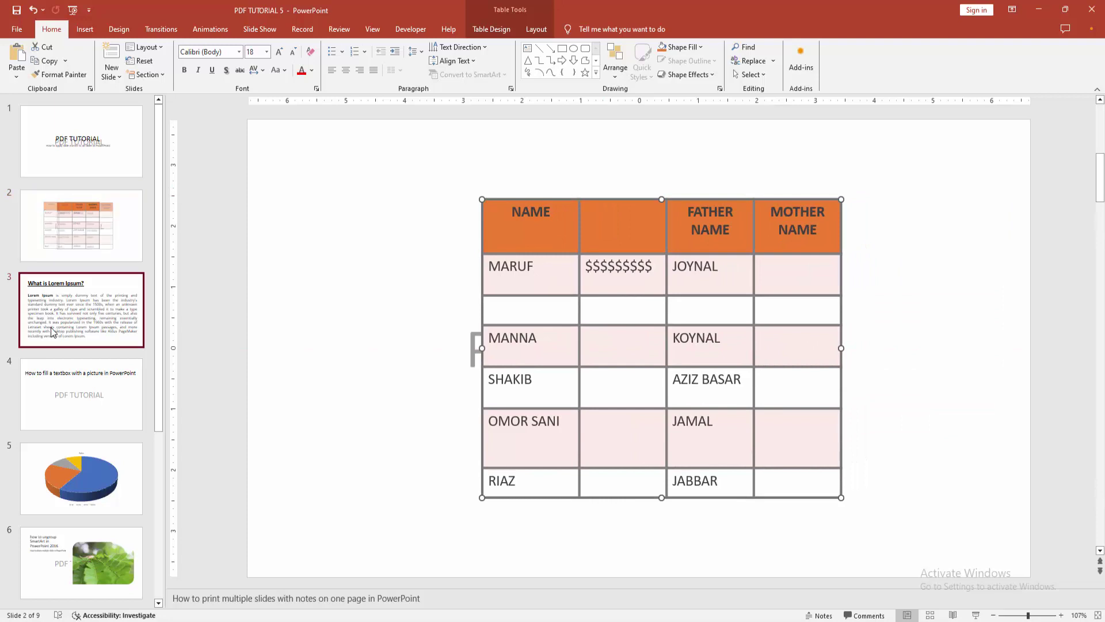
left_click(66, 400)
scroll(65, 398, "down", 1)
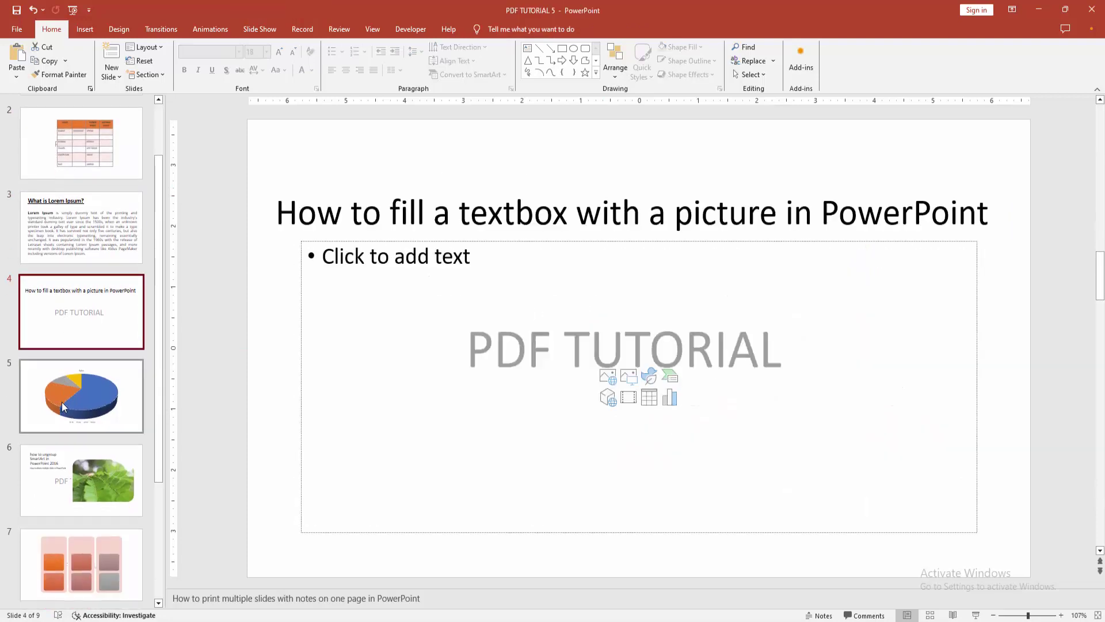
left_click(64, 406)
left_click(61, 467)
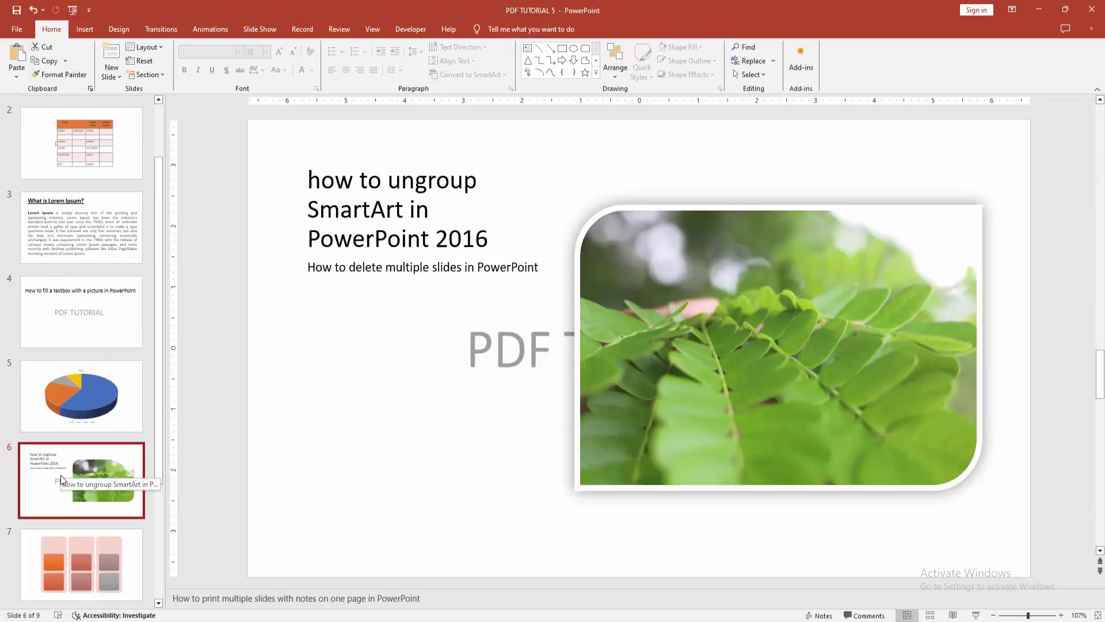
scroll(61, 475, "down", 2)
left_click(60, 476)
left_click(52, 545)
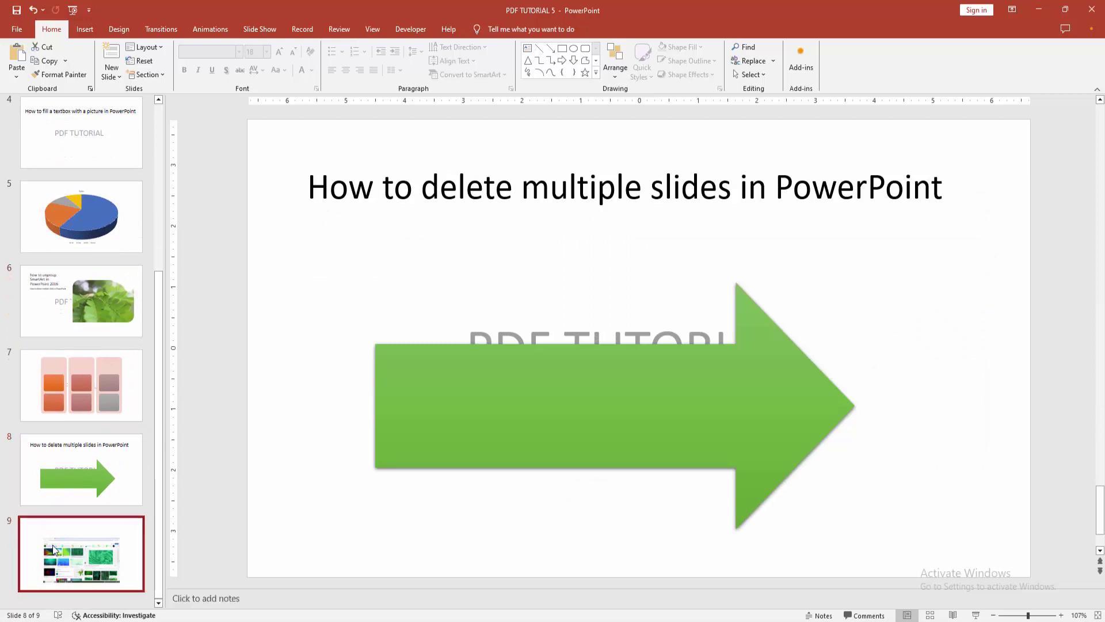
left_click_drag(543, 371, 486, 391)
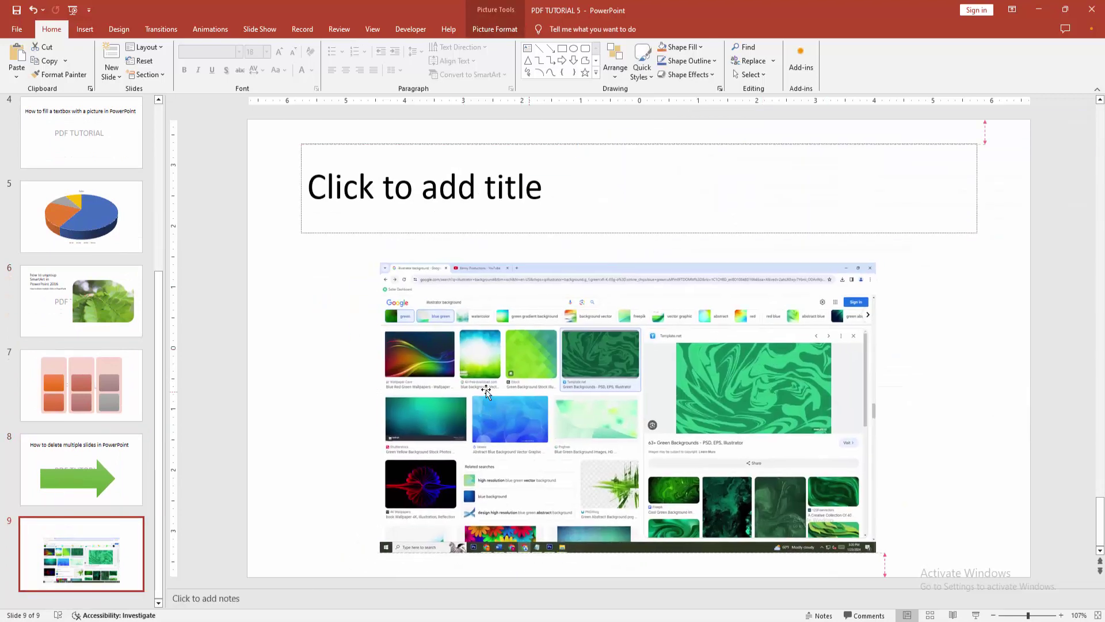